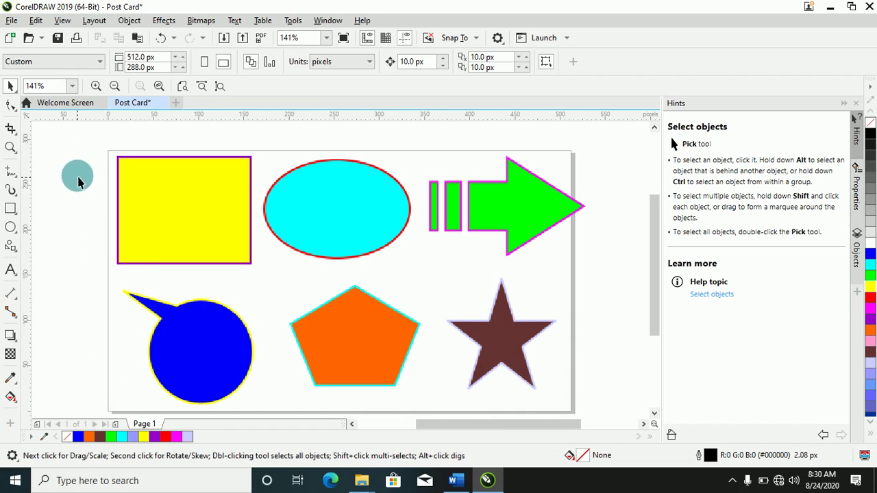
Step: Add a new blank page after Page 1 and open it
left_click_drag(653, 235, 656, 244)
left_click(183, 86)
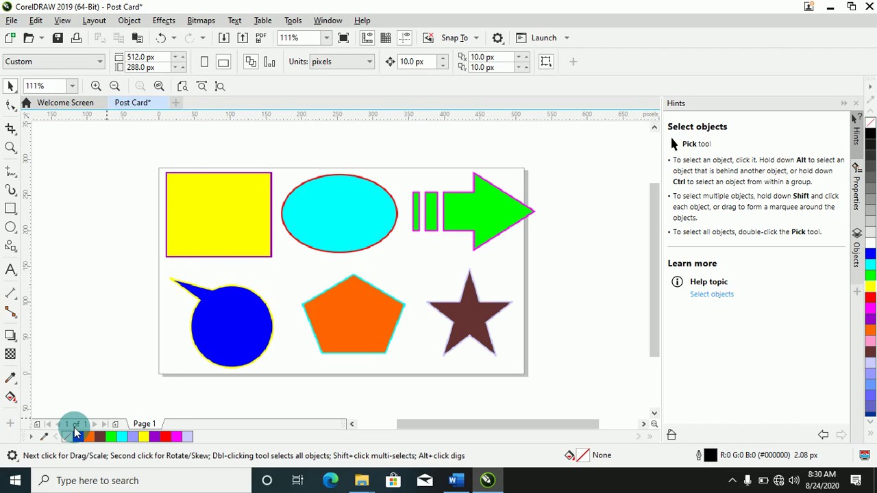
left_click(117, 427)
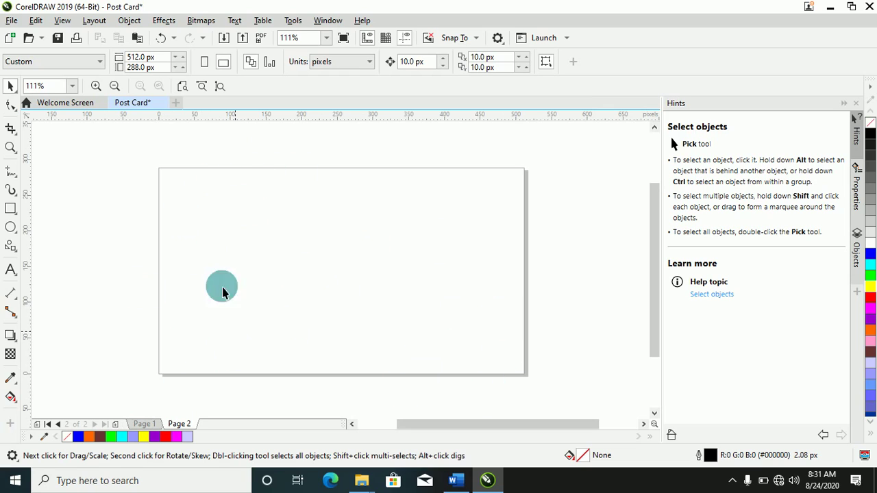
left_click(145, 425)
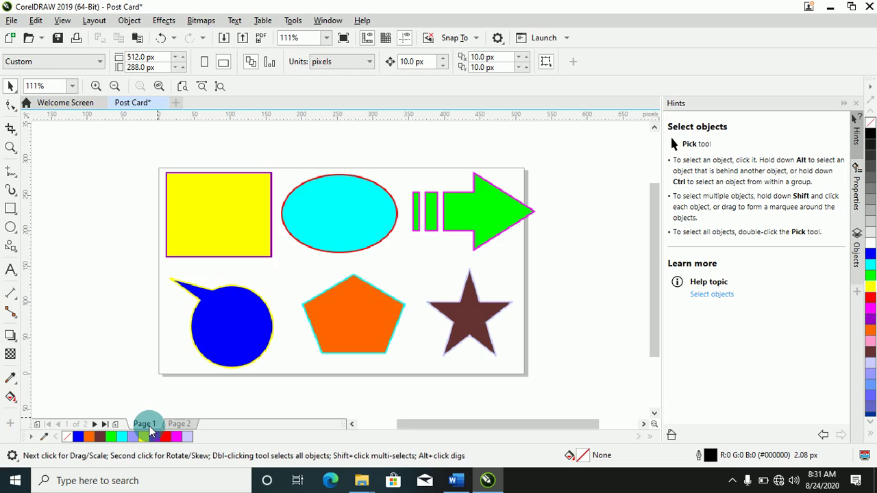
left_click(177, 426)
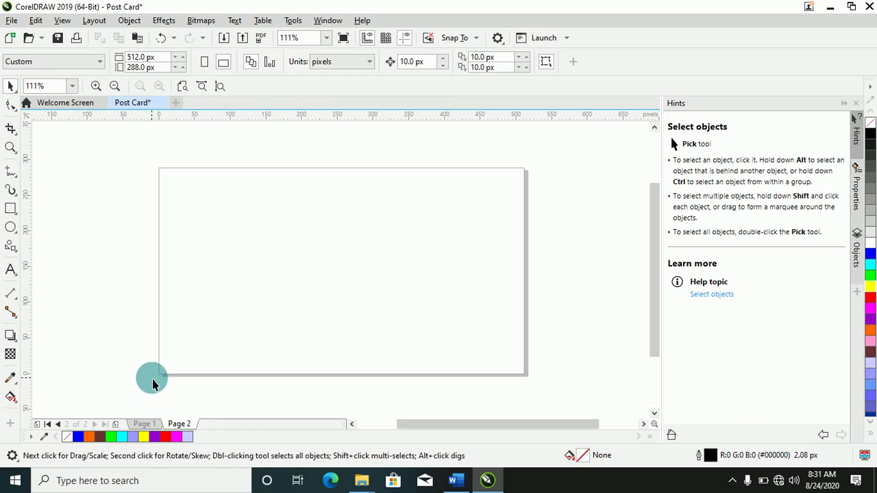
Step: Rename Page 1, which holds the coloured shapes, as "Objects"
left_click(151, 426)
right_click(152, 426)
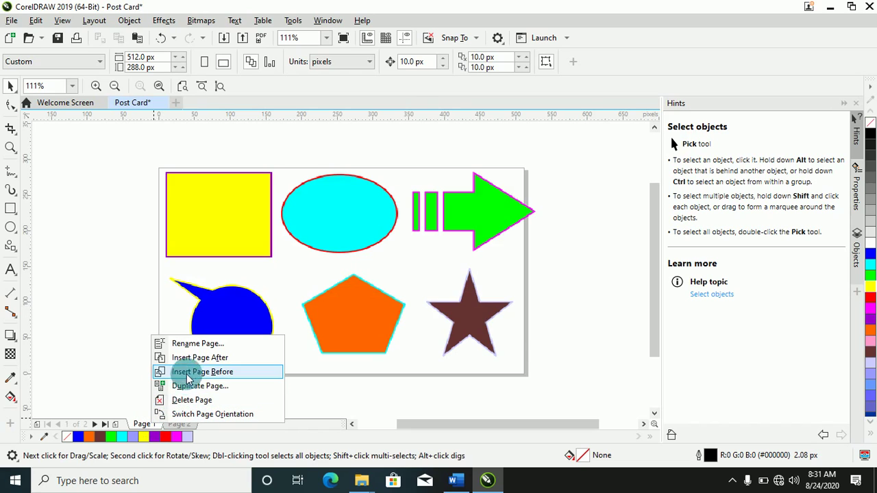
left_click(194, 344)
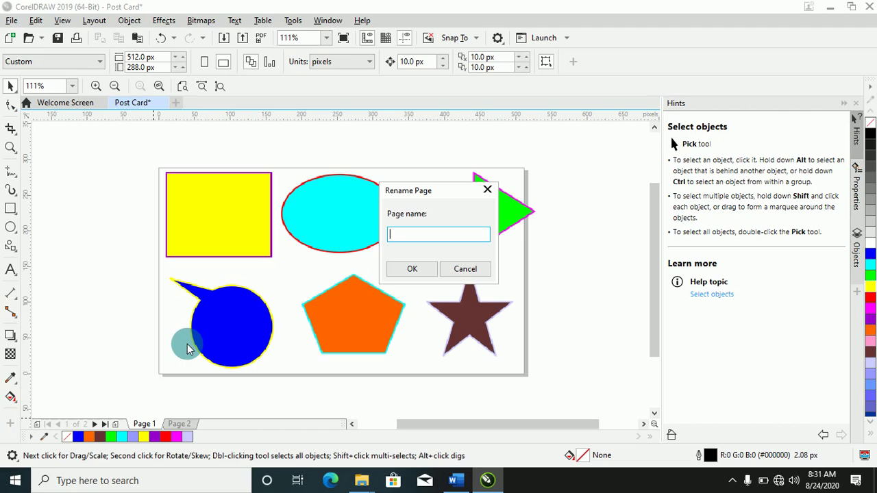
type("Objects")
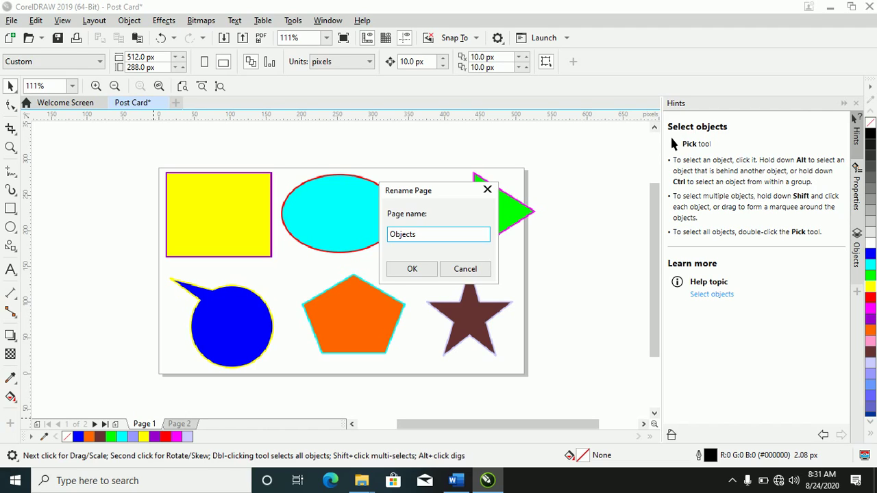
left_click(411, 269)
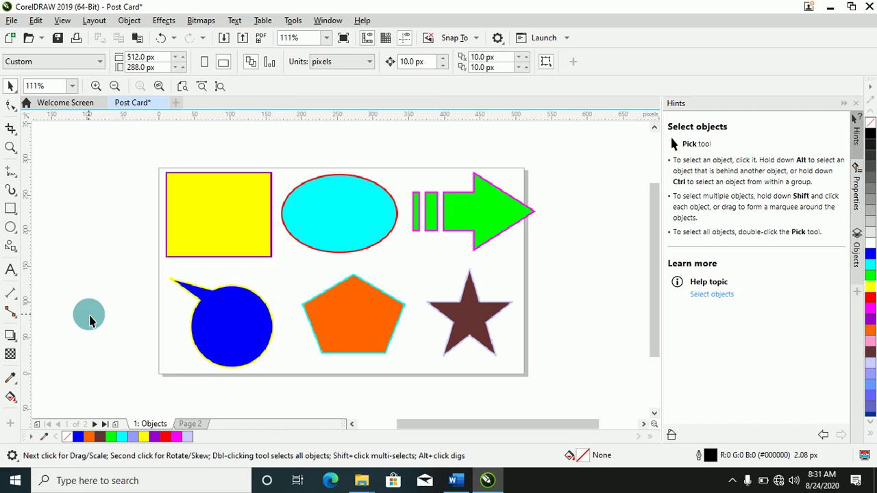
Step: On Page 2, add the artistic text "Coral Draw" starting near the page's upper-left corner
left_click(187, 422)
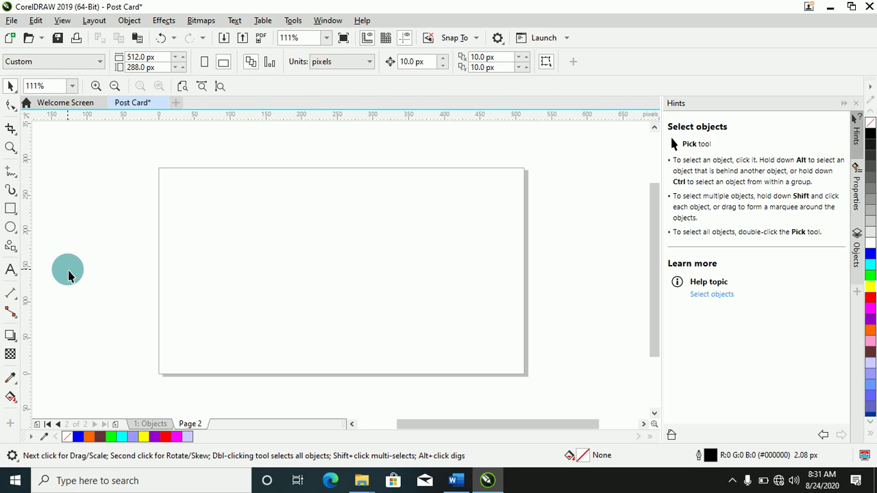
left_click(13, 269)
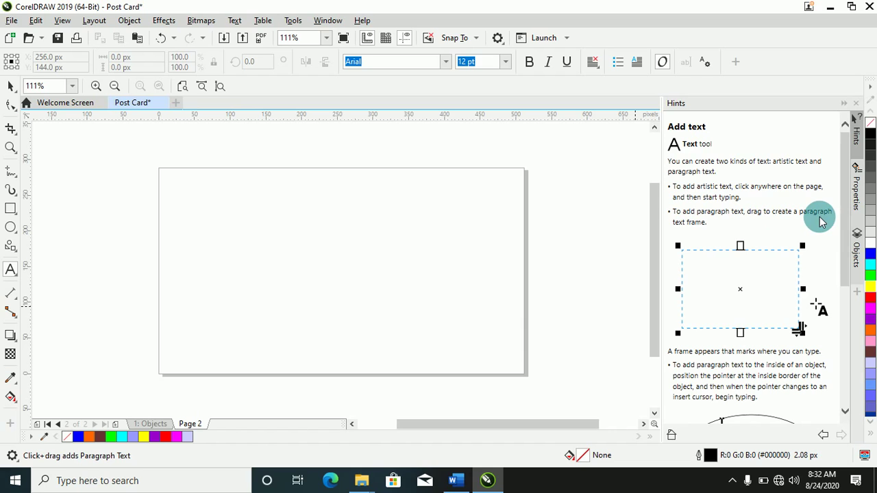
scroll(821, 219, "down", 3)
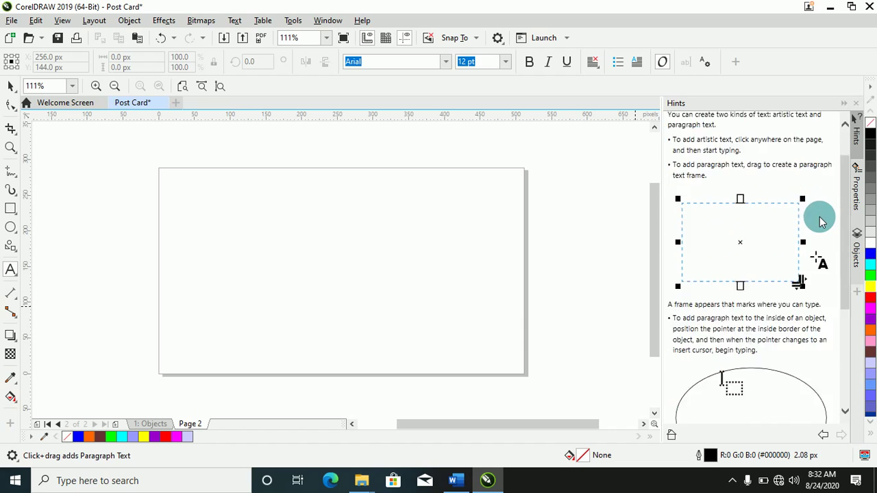
scroll(821, 219, "down", 2)
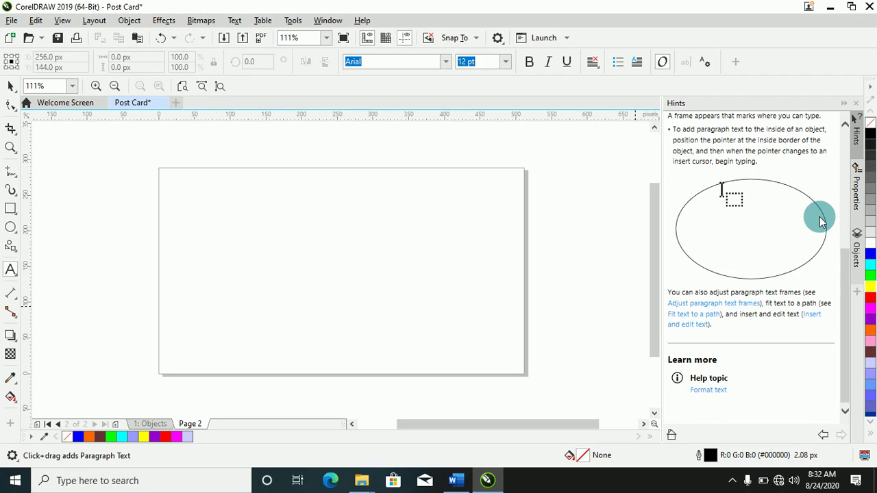
scroll(821, 219, "up", 5)
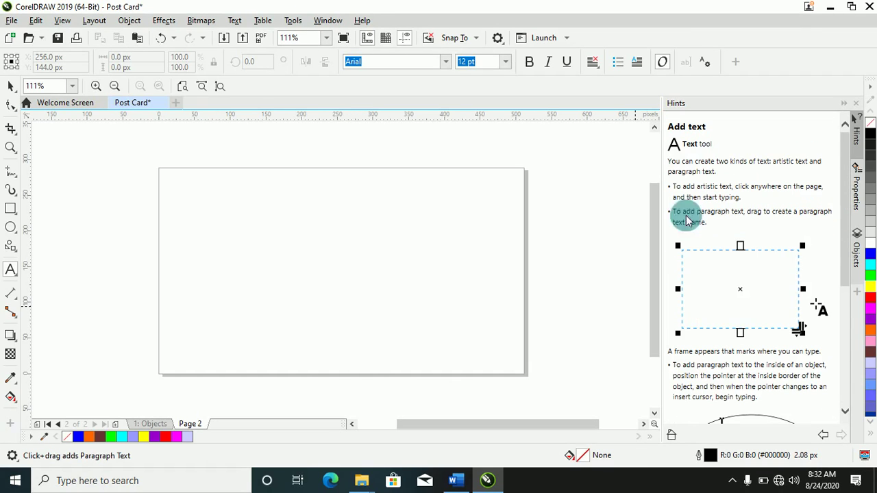
left_click(180, 200)
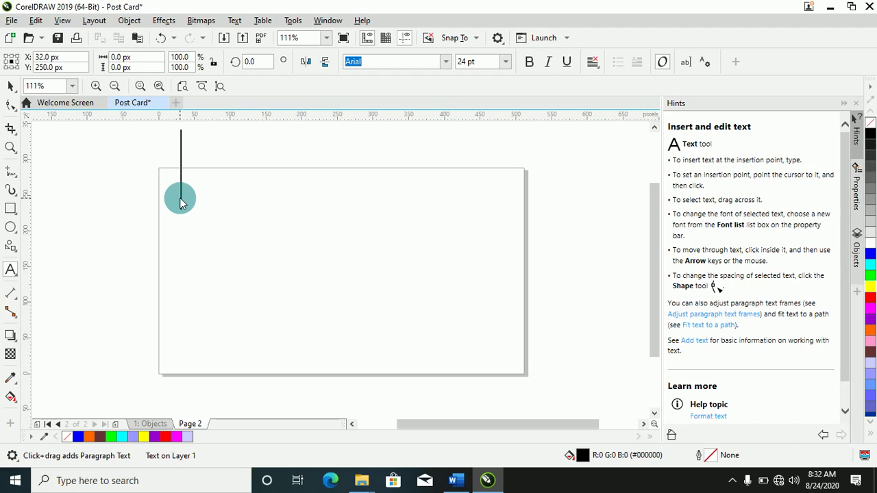
type("Coral")
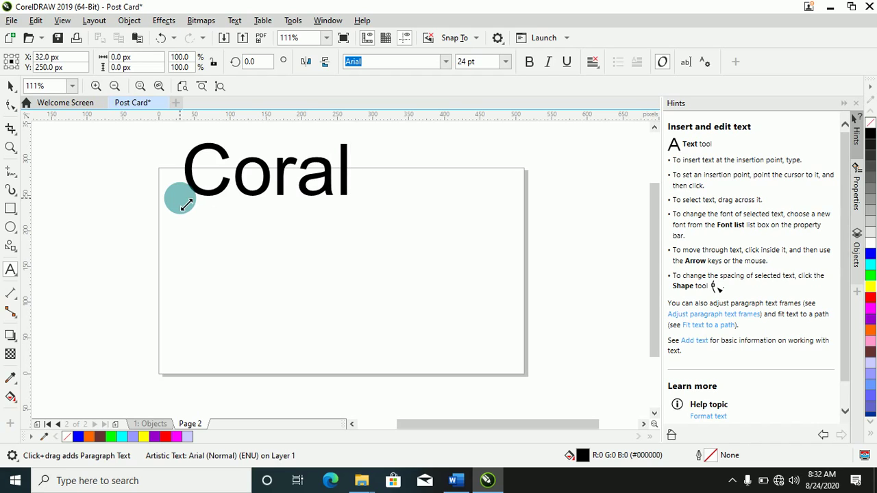
type(" D")
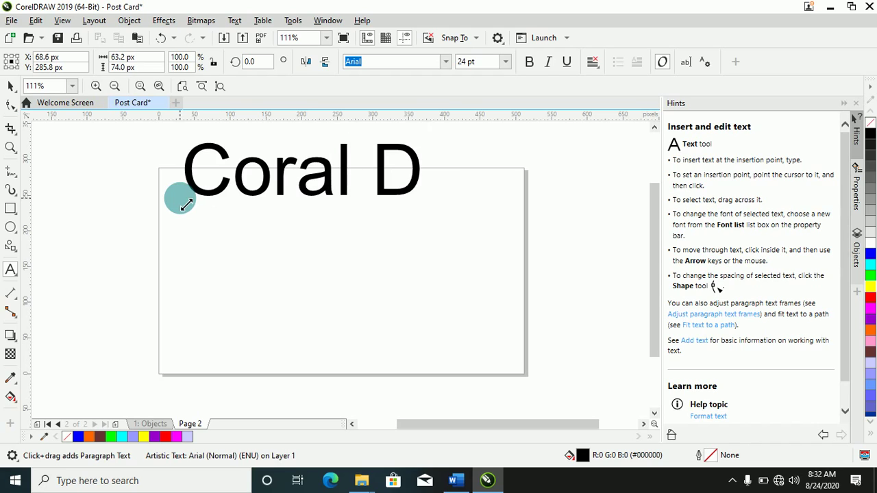
type("raw")
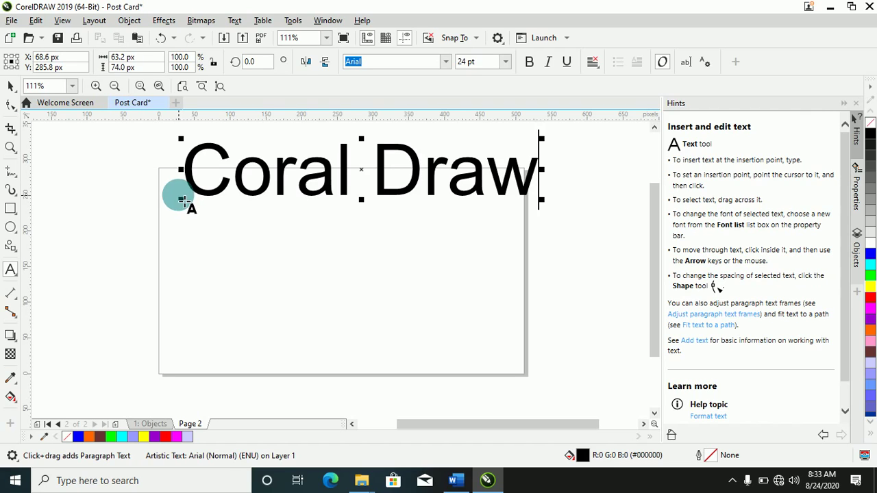
Step: Move the "Coral Draw" text down to the middle of the page
left_click(11, 87)
mouse_move(309, 189)
left_mouse_down()
mouse_move(283, 255)
mouse_move(297, 280)
left_mouse_up()
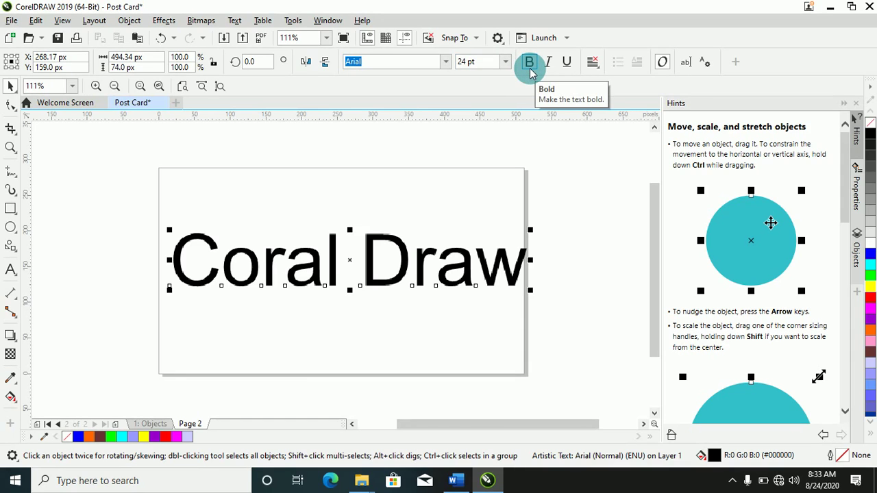
left_click(594, 63)
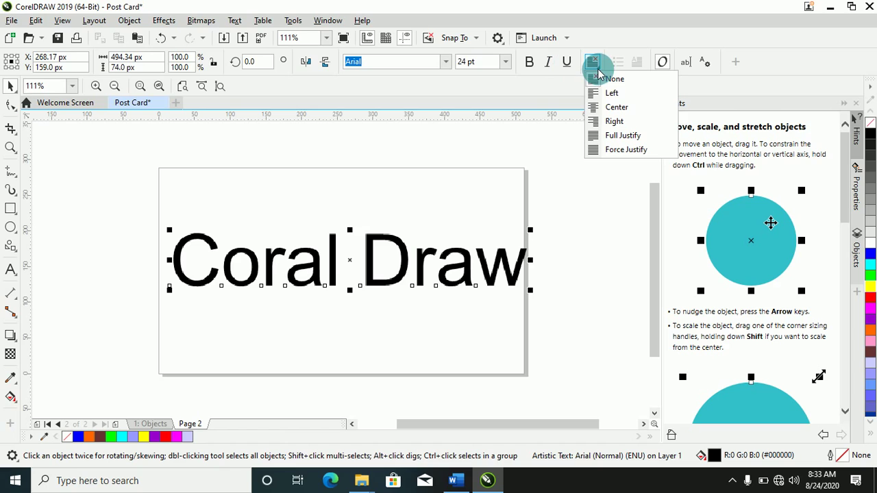
left_click(541, 86)
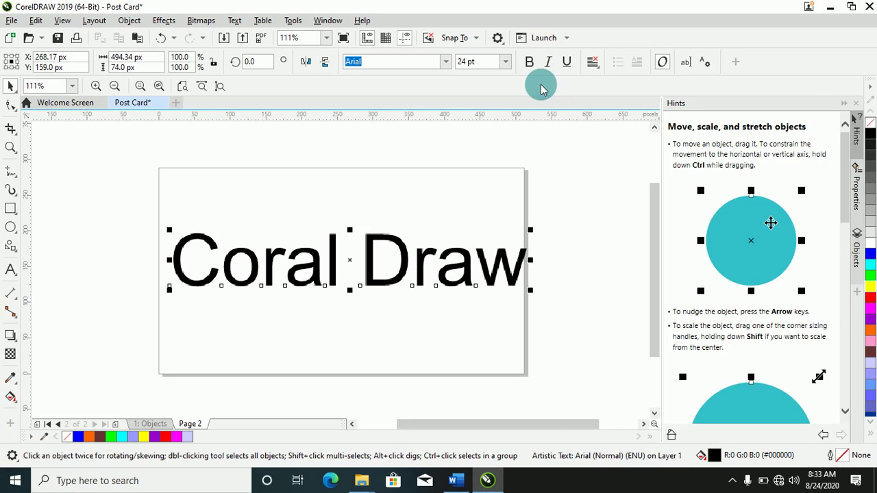
Step: Change the font of the "Coral Draw" text to Bauhaus 93
left_click(444, 65)
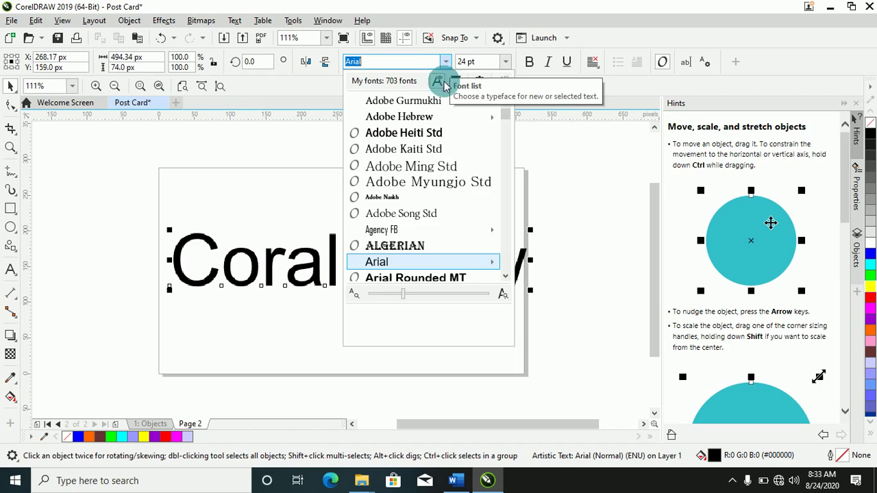
scroll(411, 157, "down", 2)
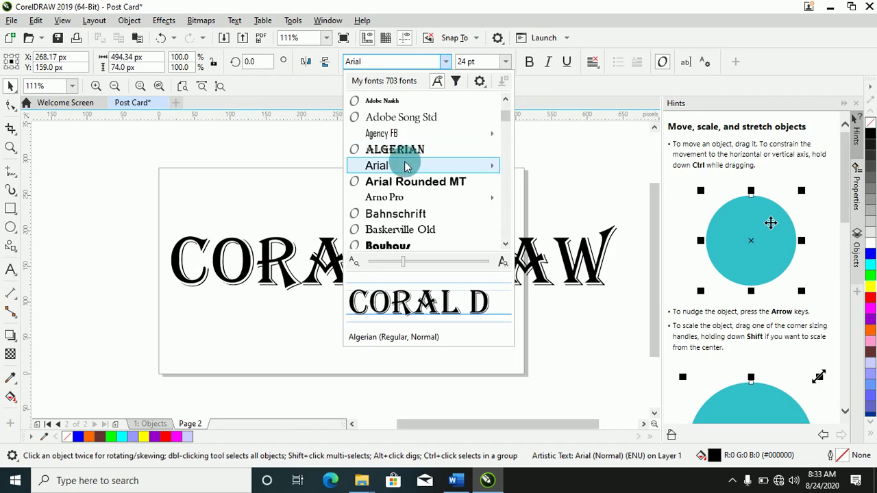
left_click(392, 246)
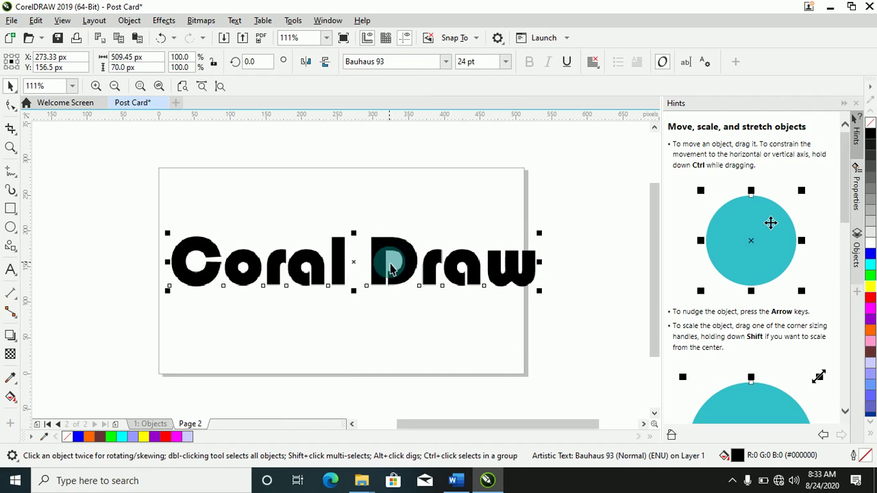
Step: Shift the text to the page's left edge and stretch it to about 513 px wide
left_click_drag(389, 275, 375, 274)
left_click(375, 274)
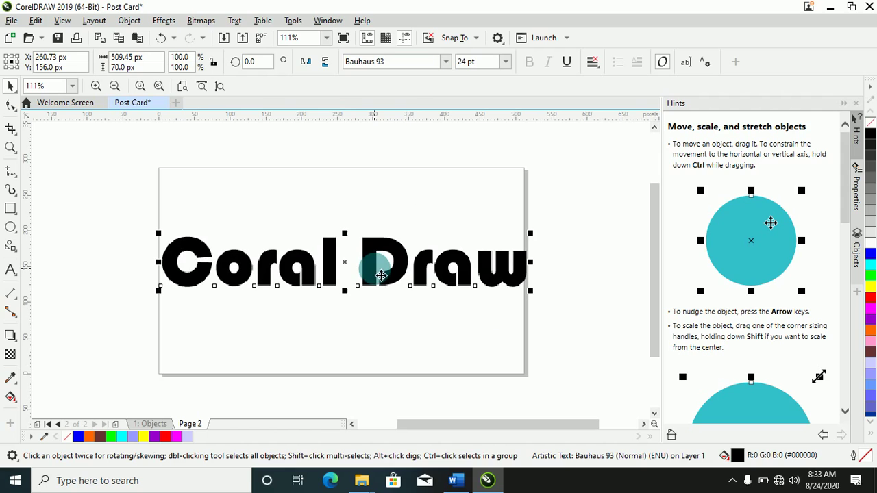
left_click_drag(524, 268, 534, 273)
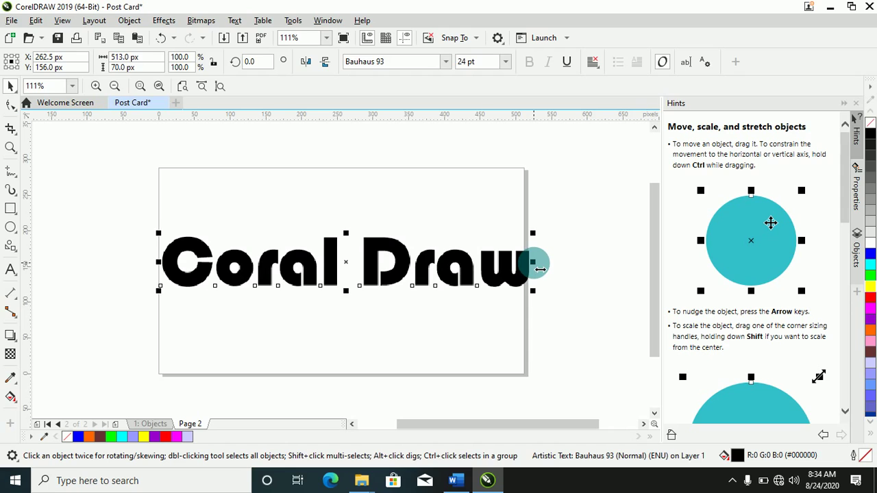
Step: Try font sizes of 18 pt and 22 pt on the "Coral Draw" text
left_click(505, 64)
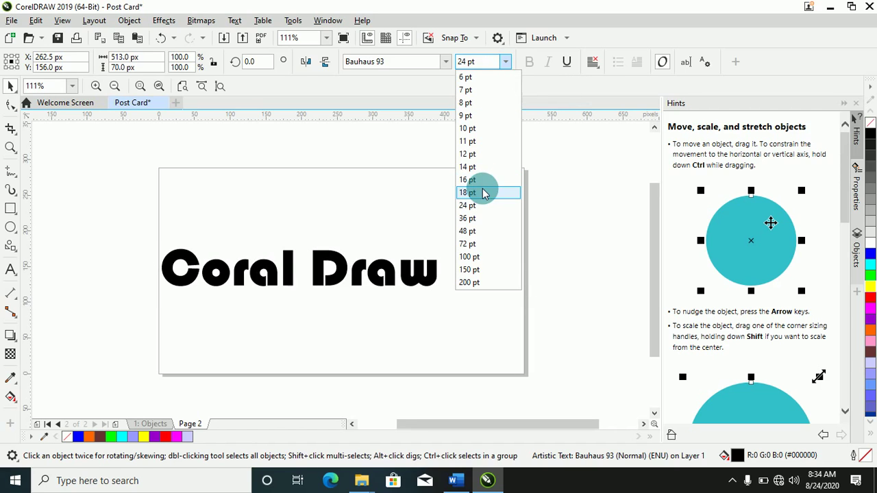
left_click(483, 192)
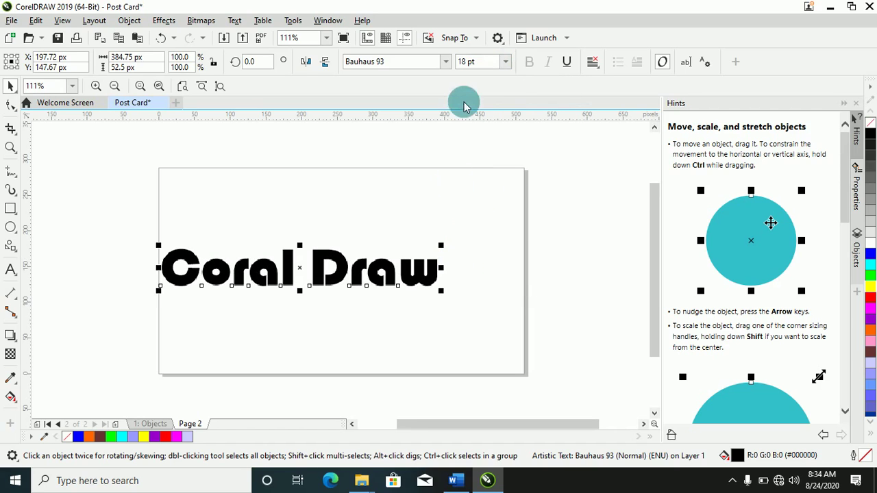
left_click(484, 63)
type("22")
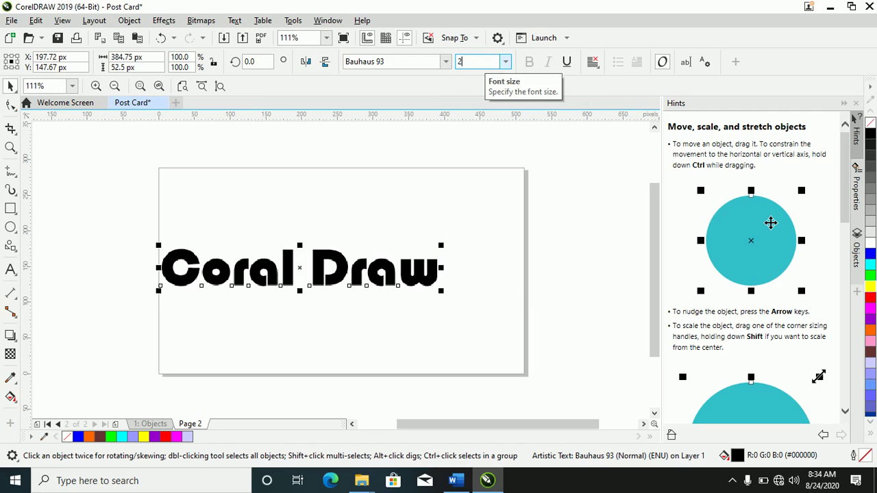
key("Return")
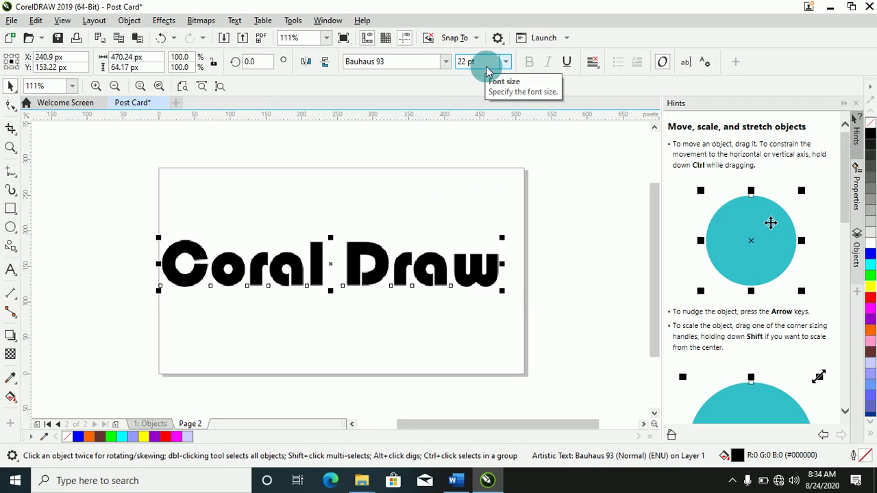
Step: Set the text's font size to 23 pt and move it up near the top edge of the page
left_click(485, 63)
type("23")
key("Return")
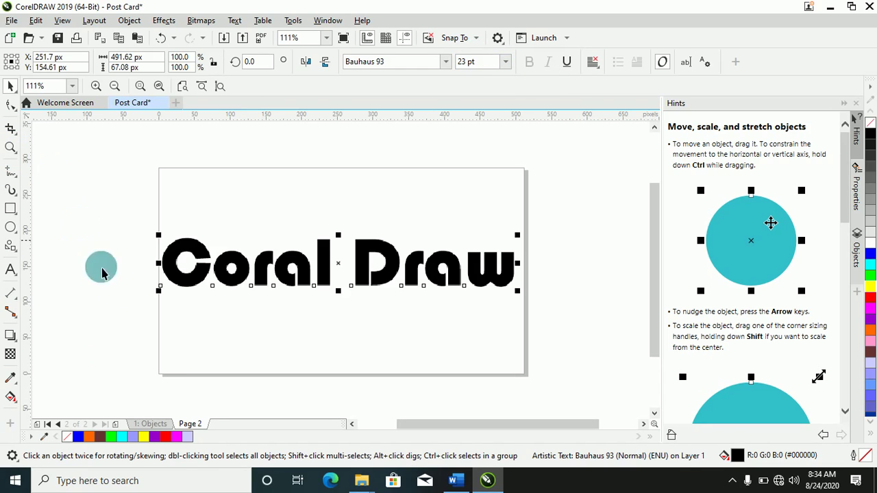
key("Delete")
left_click_drag(311, 274, 308, 223)
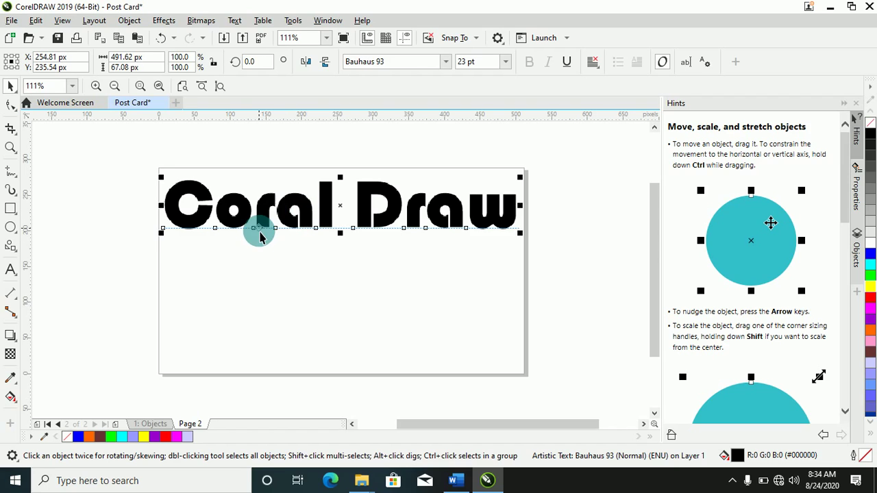
Step: Make two copies of the "Coral Draw" text and stack them directly below the original
left_click(117, 41)
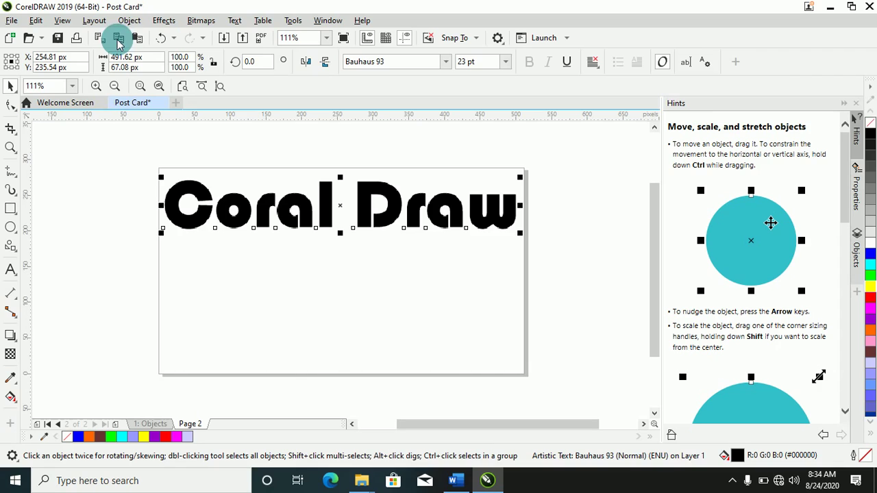
left_click(138, 39)
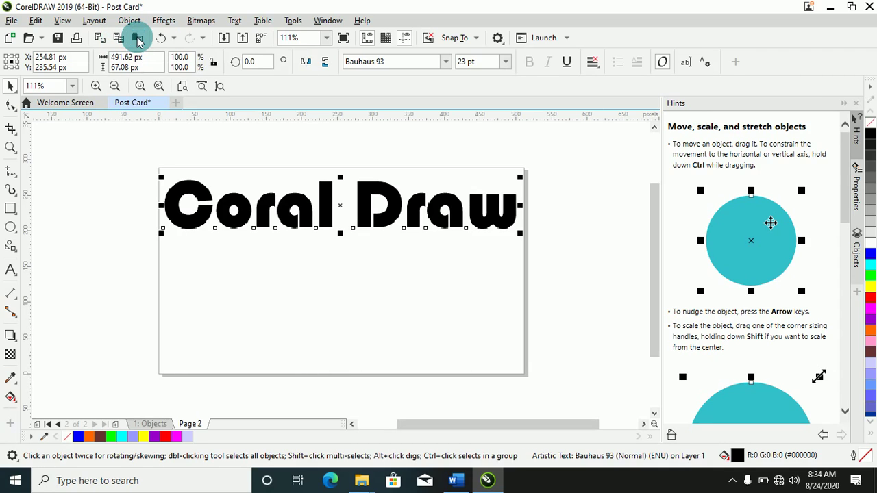
mouse_move(303, 205)
left_mouse_down()
mouse_move(335, 223)
mouse_move(327, 272)
left_mouse_up()
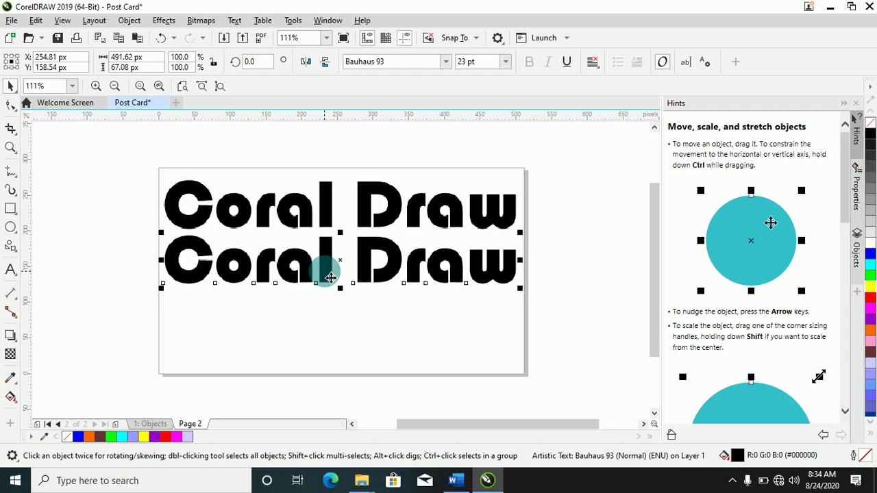
key("ctrl+d")
left_click_drag(326, 266, 326, 319)
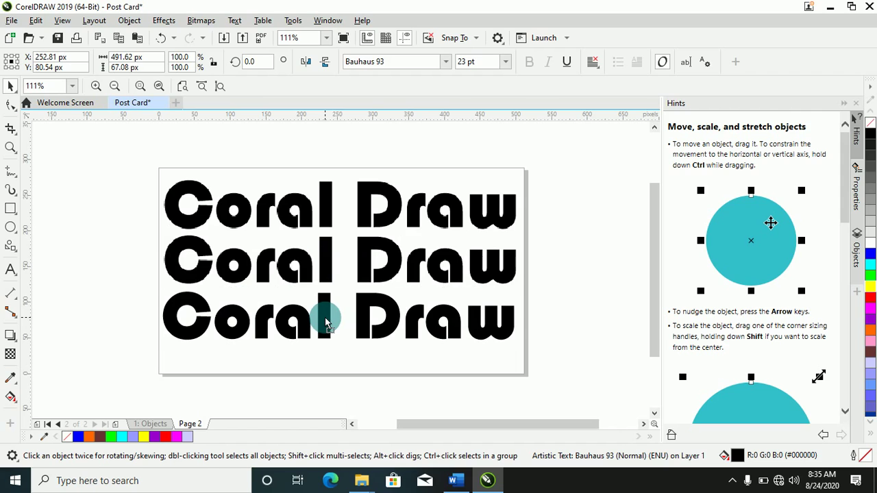
Step: Fill the middle "Coral Draw" text with red (#FF0000) and the lowest one with dark red (#990000)
left_click(110, 273)
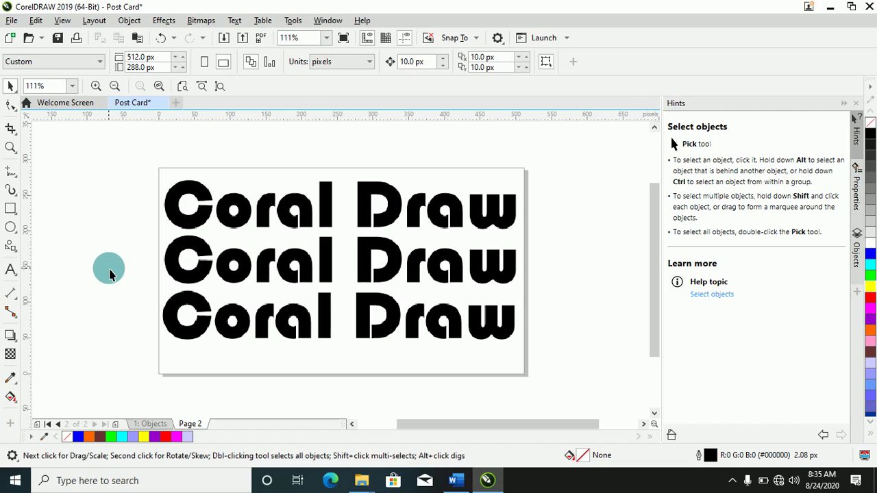
left_click(172, 263)
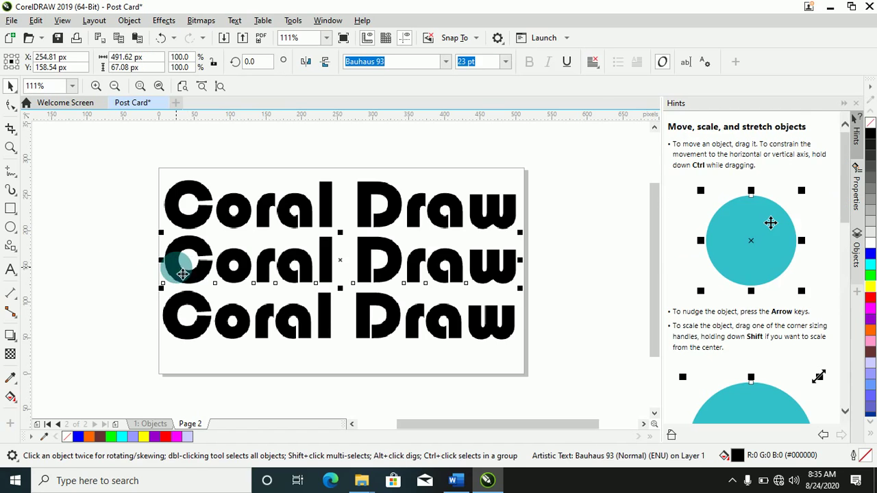
left_click(870, 297)
left_click(421, 322)
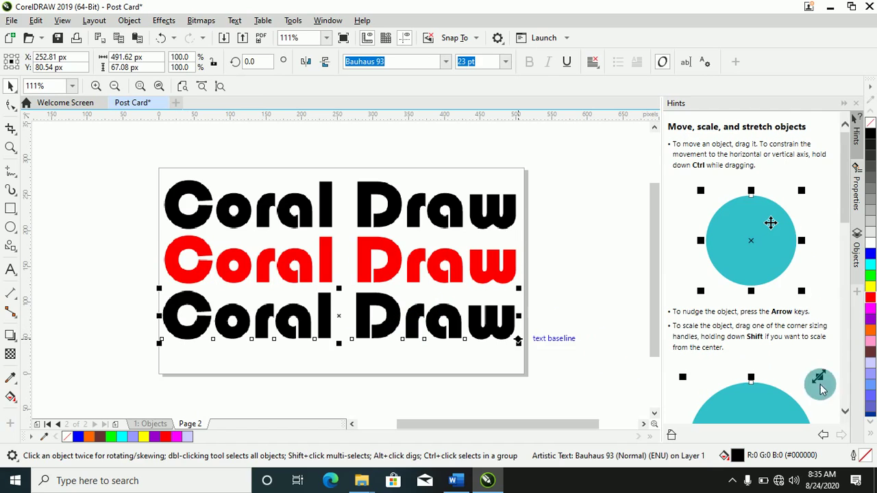
left_click(871, 436)
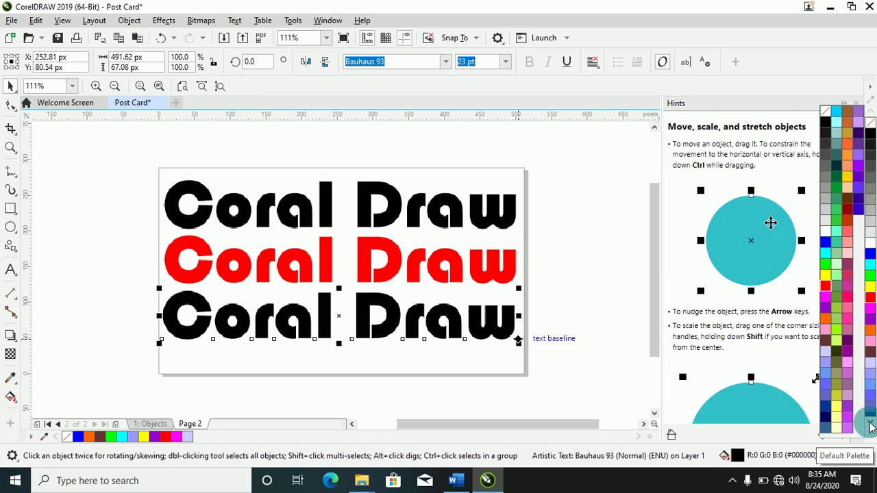
left_click(850, 214)
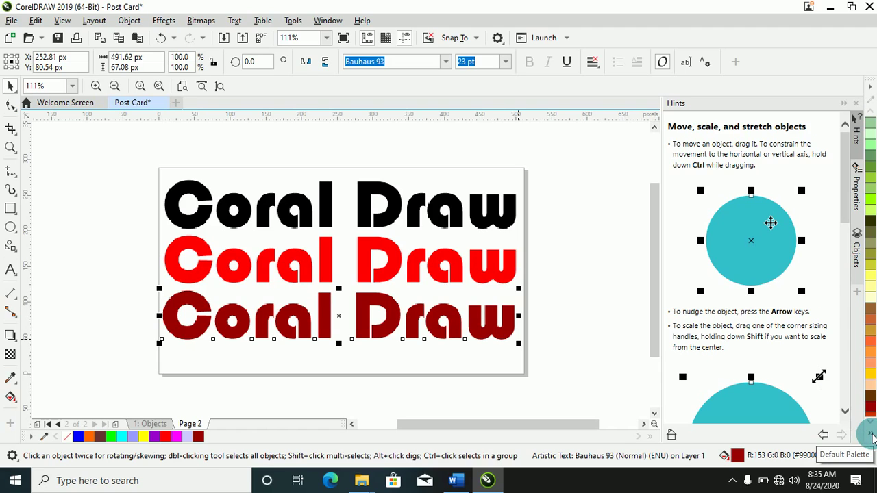
Step: Fill the uppermost "Coral Draw" text with dark olive (#333300) and deselect it
left_click(870, 437)
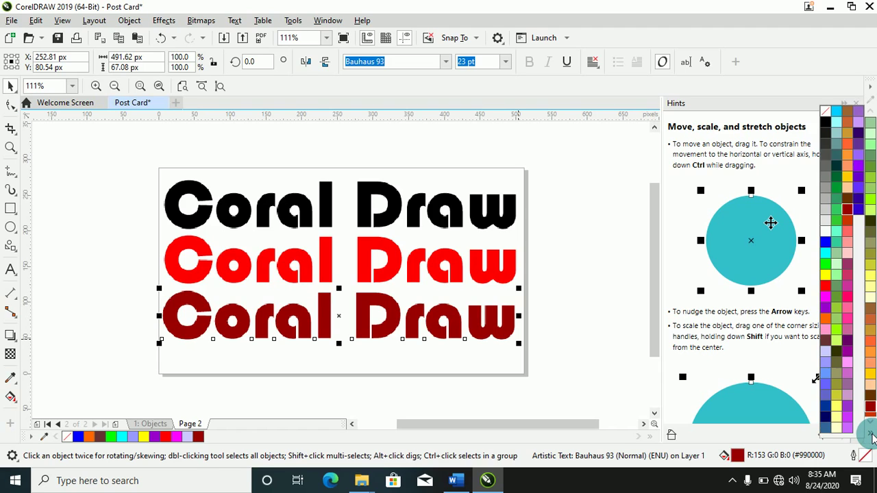
left_click(483, 212)
left_click(490, 218)
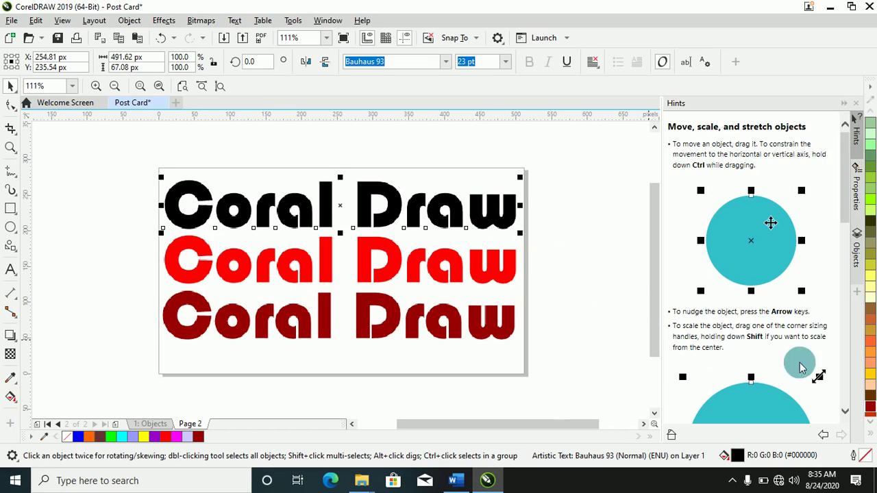
left_click(870, 221)
left_click(606, 288)
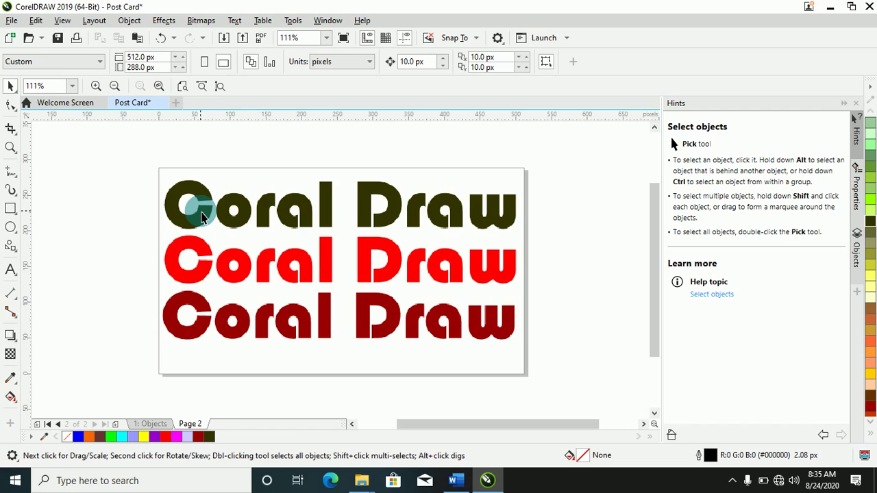
Step: Move the red text over the dark olive one and nudge it down to about Y 238 px, leaving a thin olive shadow edge
left_click(205, 218)
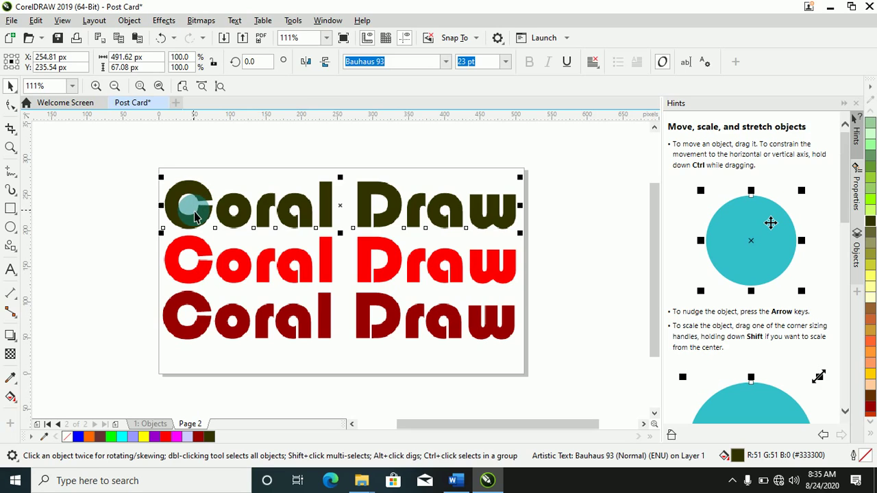
left_click(210, 274)
left_click_drag(211, 276, 206, 209)
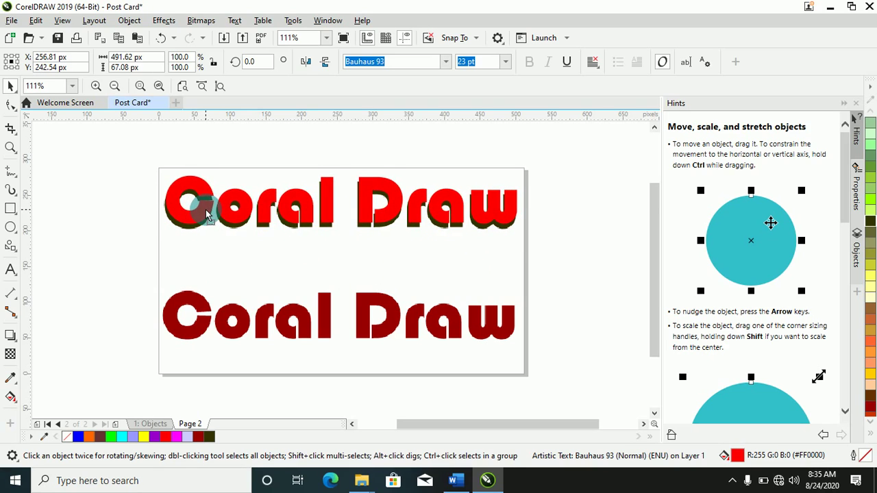
left_click(210, 258)
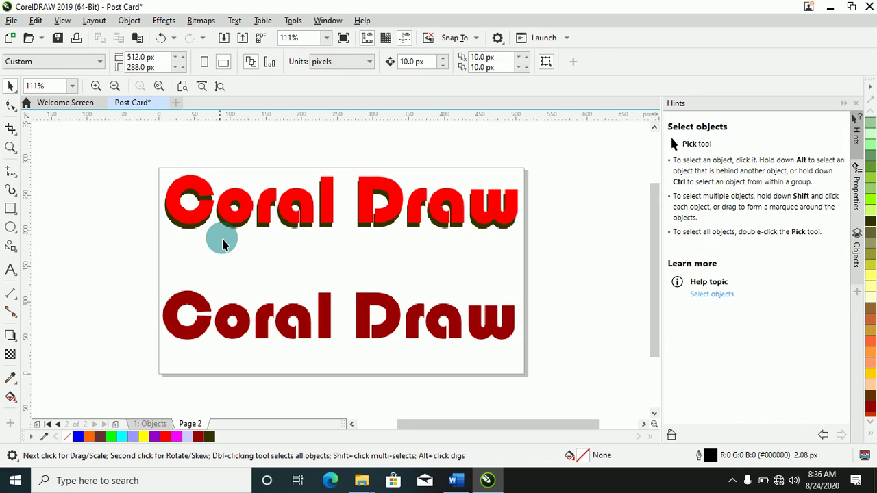
left_click(230, 211)
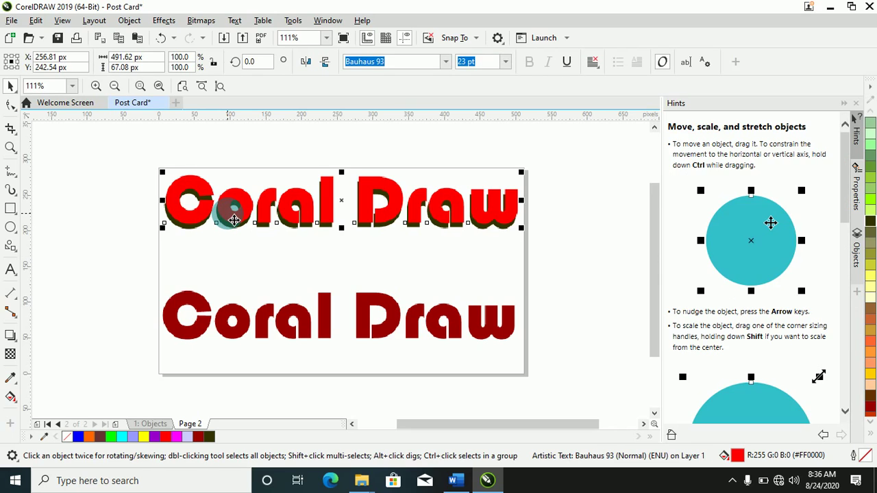
key("Down")
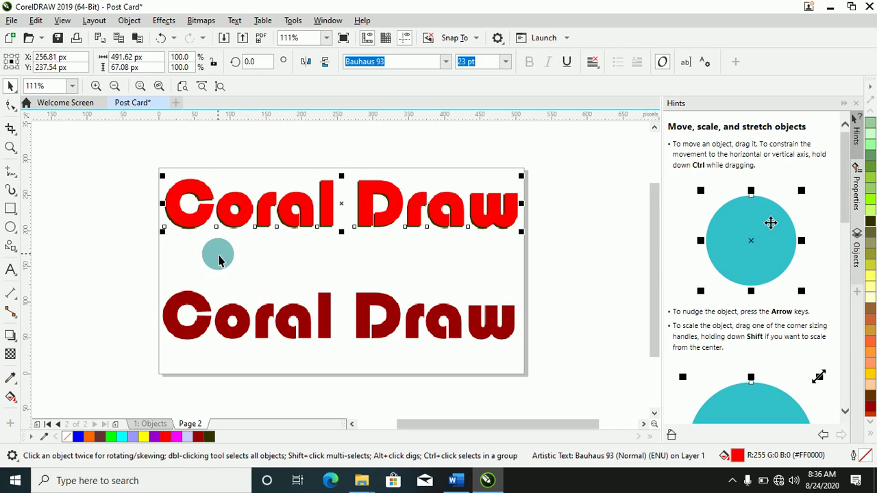
left_click(134, 253)
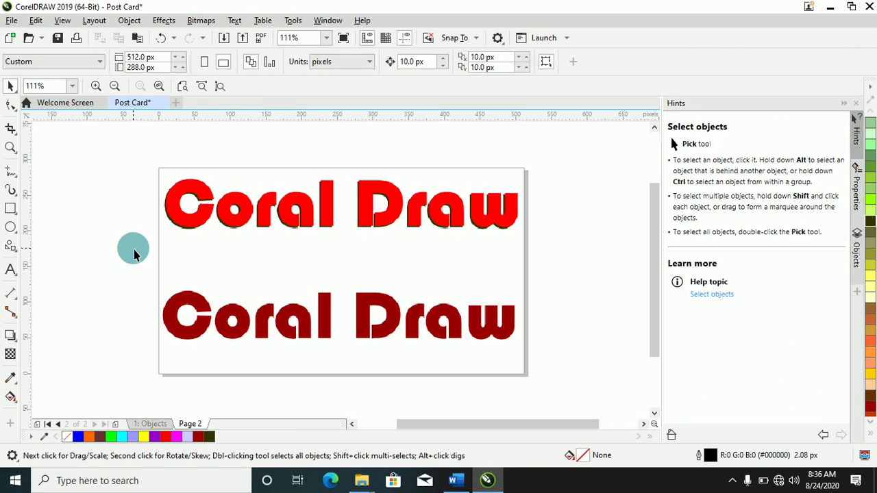